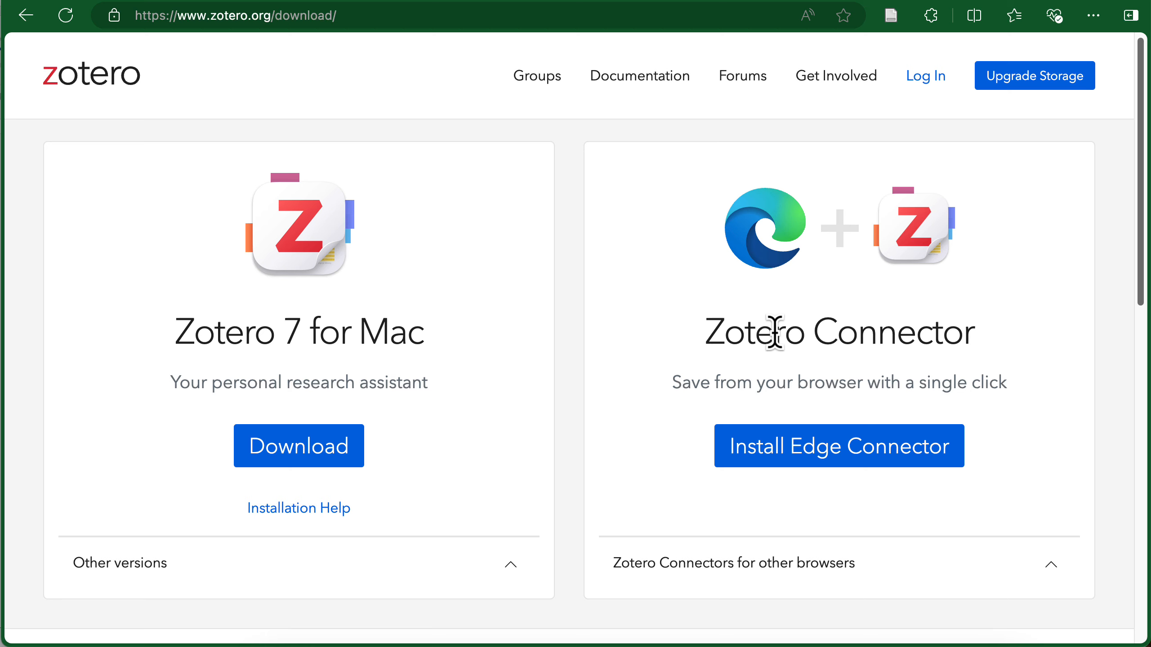
Switch to Zotero and create a collection named Joy in My Library.
left_click(815, 643)
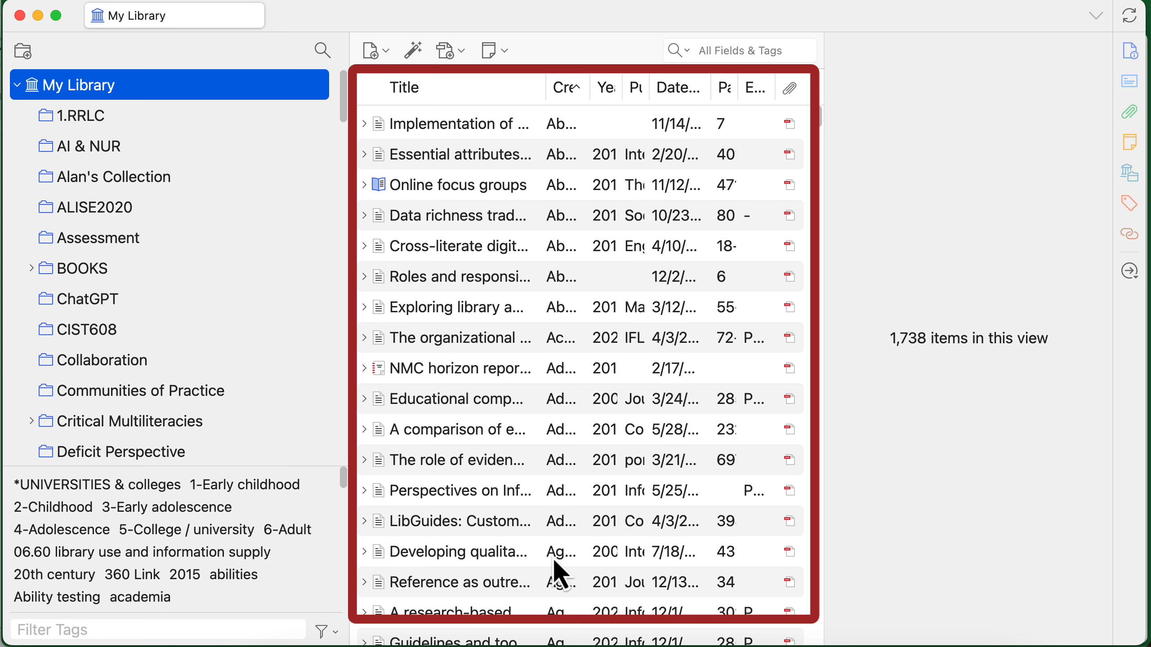
left_click(447, 248)
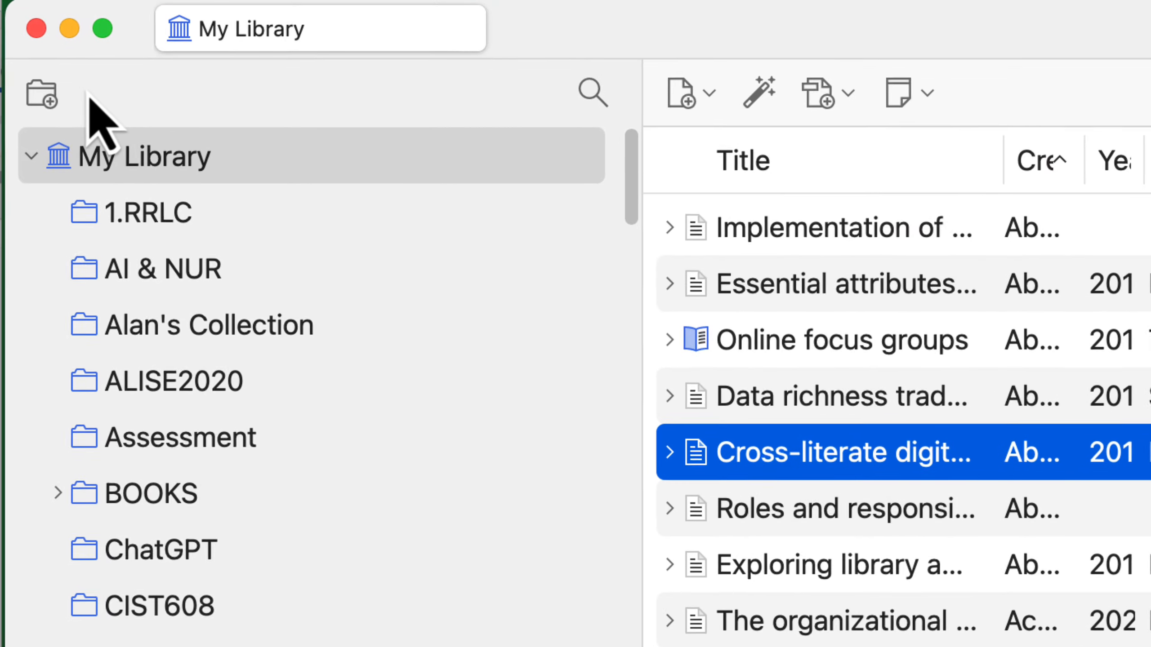
left_click(33, 92)
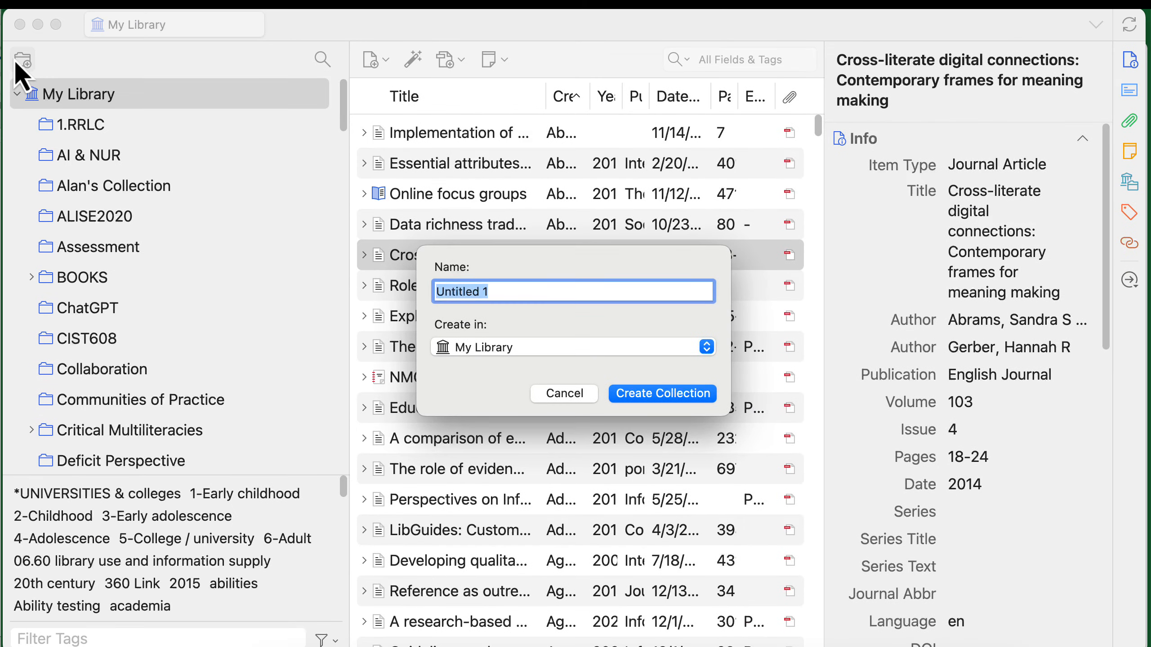
type("Joy")
key("Return")
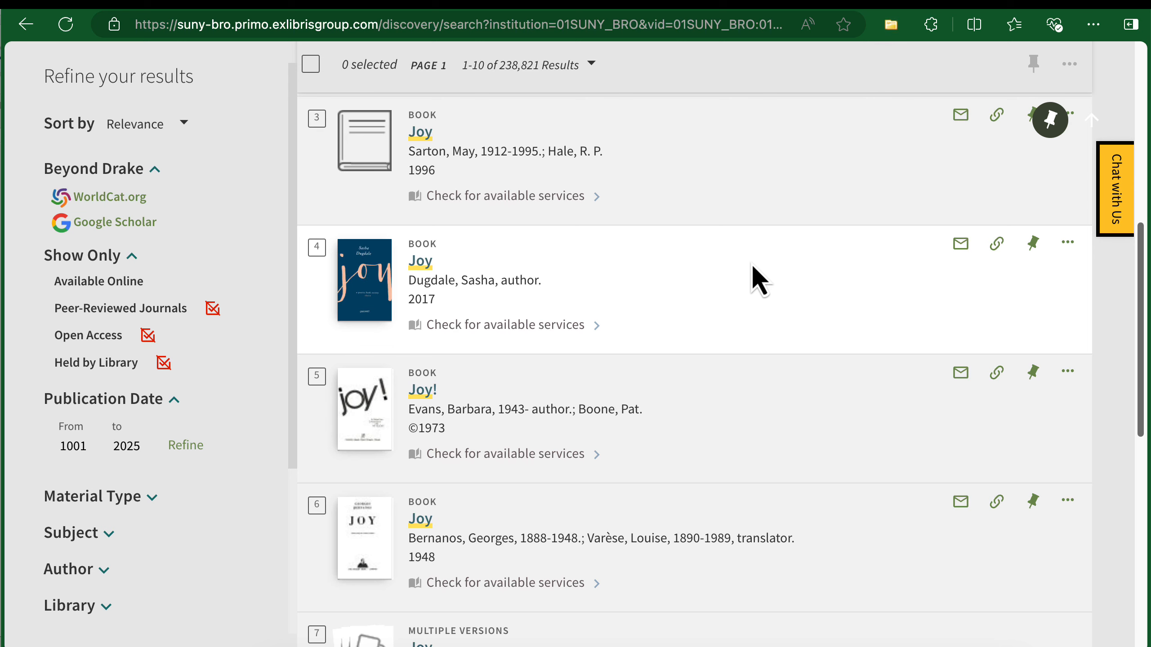
Switch to the library catalog in Edge, open the record of the 2017 book Joy and save it to Zotero.
left_click(419, 263)
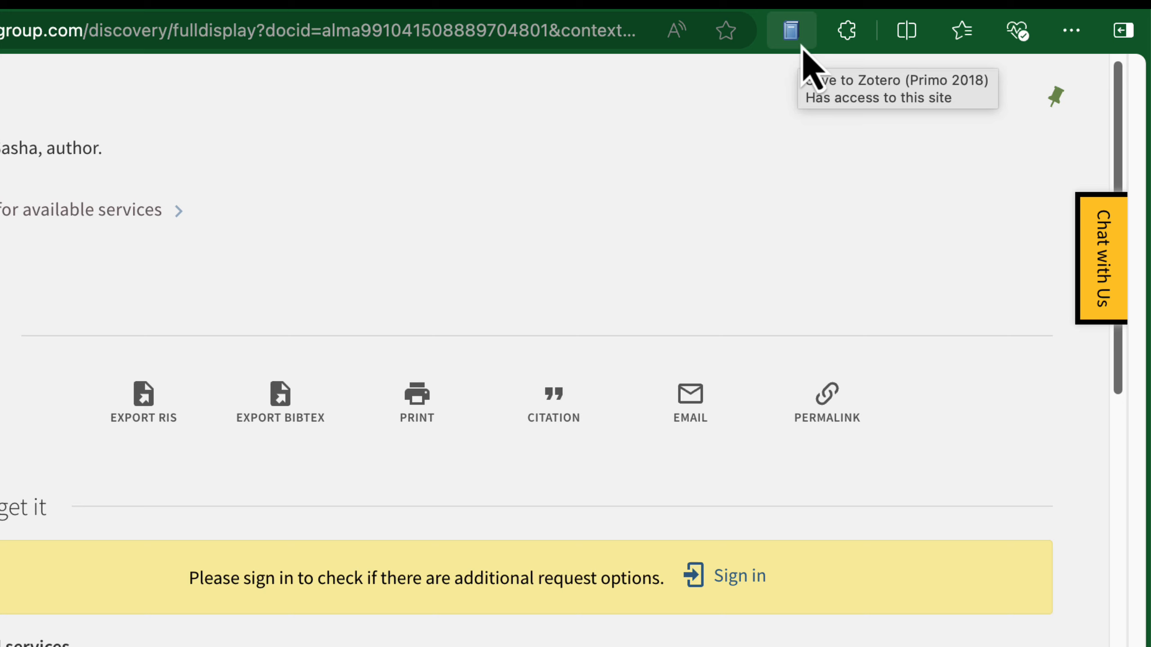
left_click(801, 45)
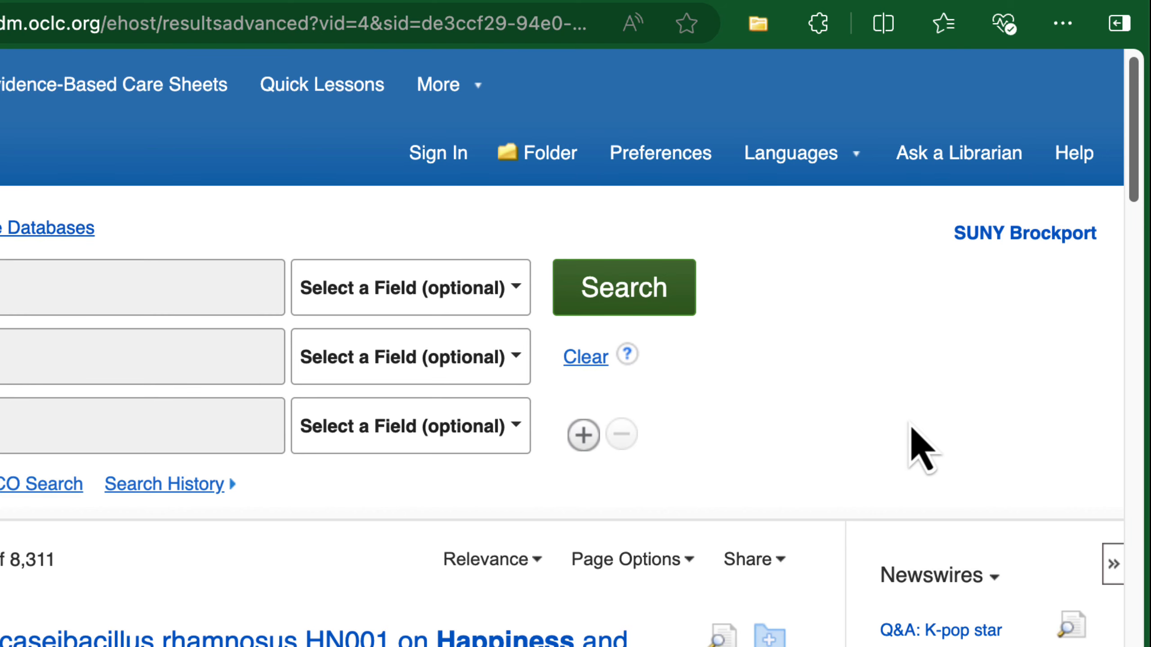
From the CINAHL results for happiness, save the Predictors of Happiness, Lifestyle Habits and Mental Illness articles to Zotero.
scroll(816, 453, "down", 2)
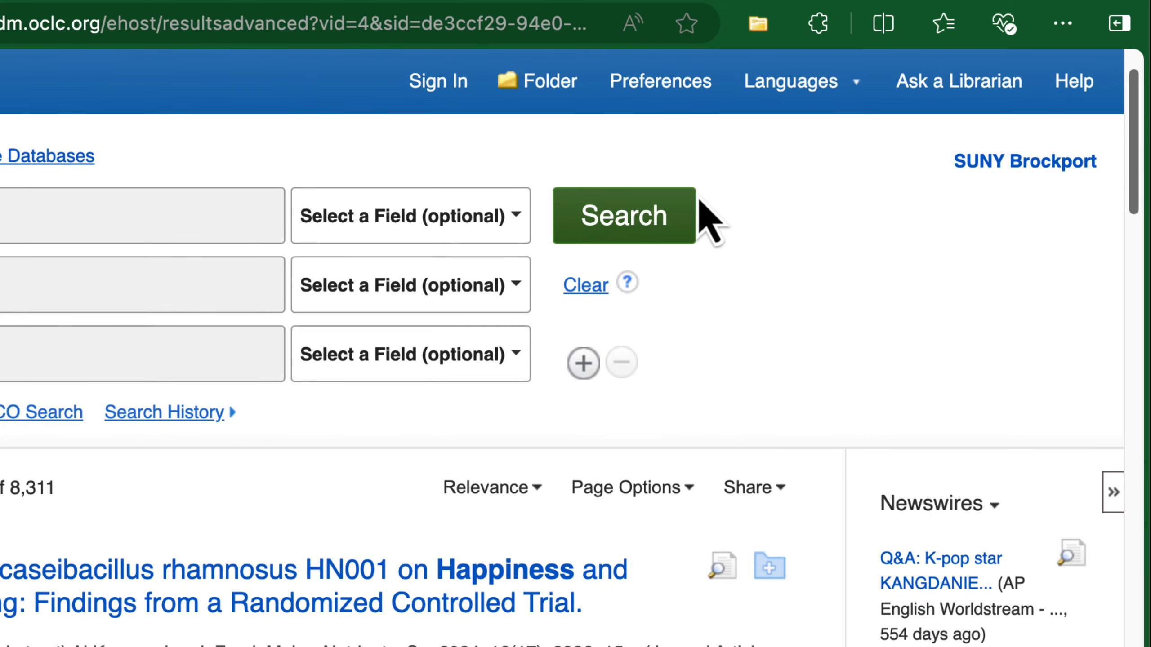
left_click(757, 23)
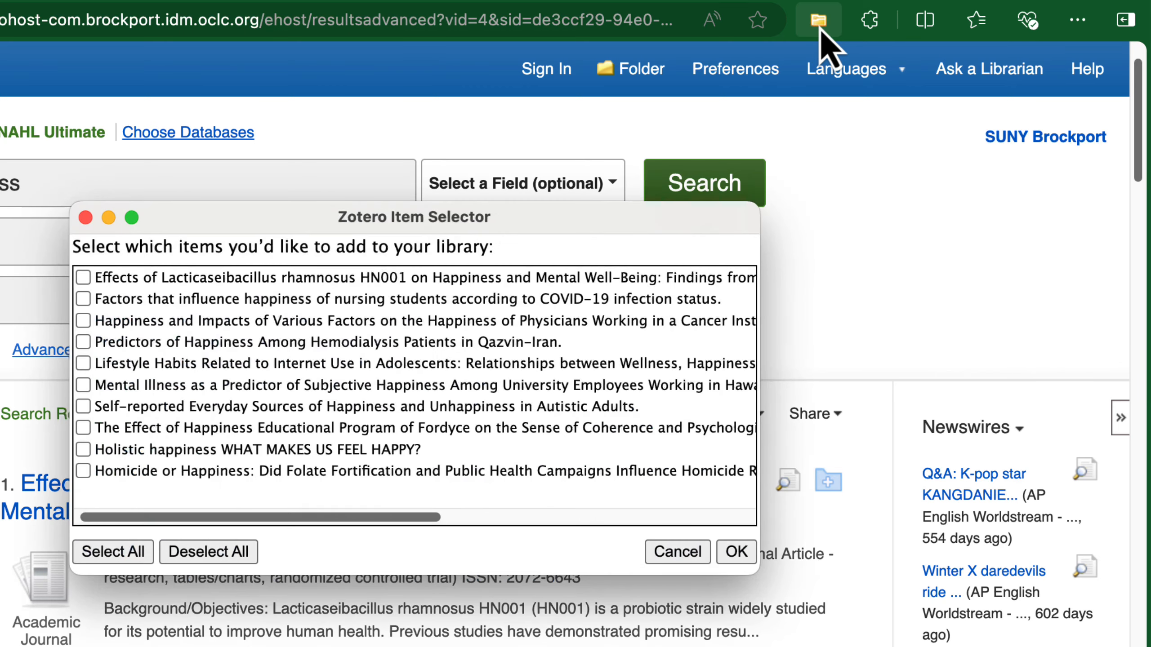
left_click(83, 343)
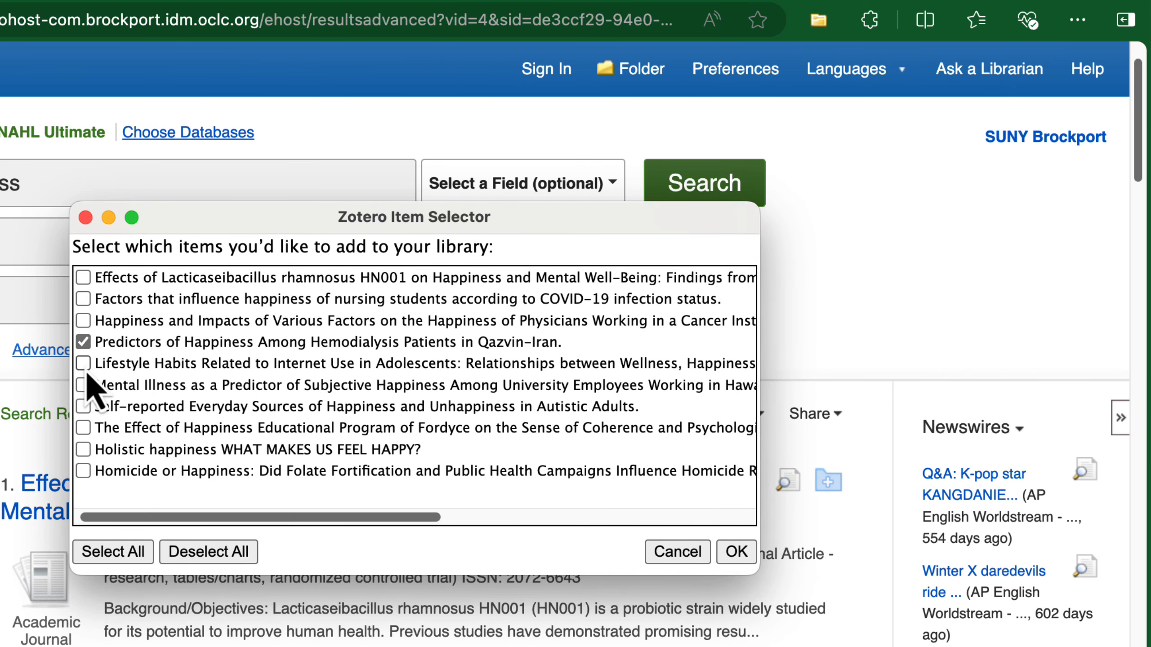
left_click(83, 363)
left_click(82, 385)
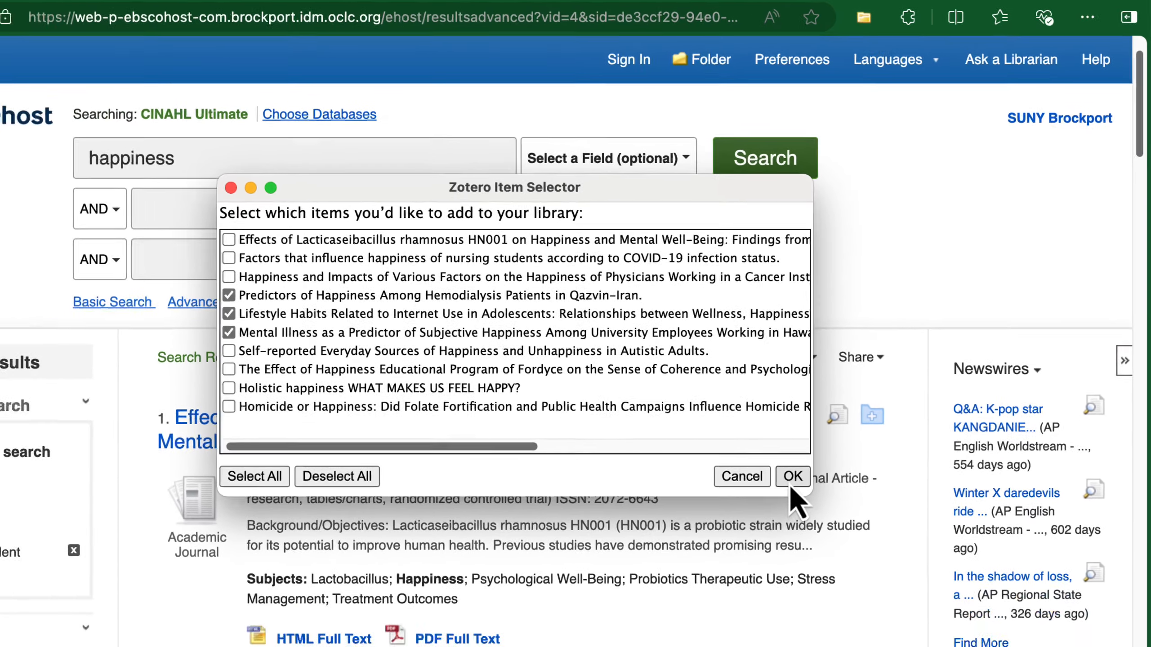
left_click(736, 551)
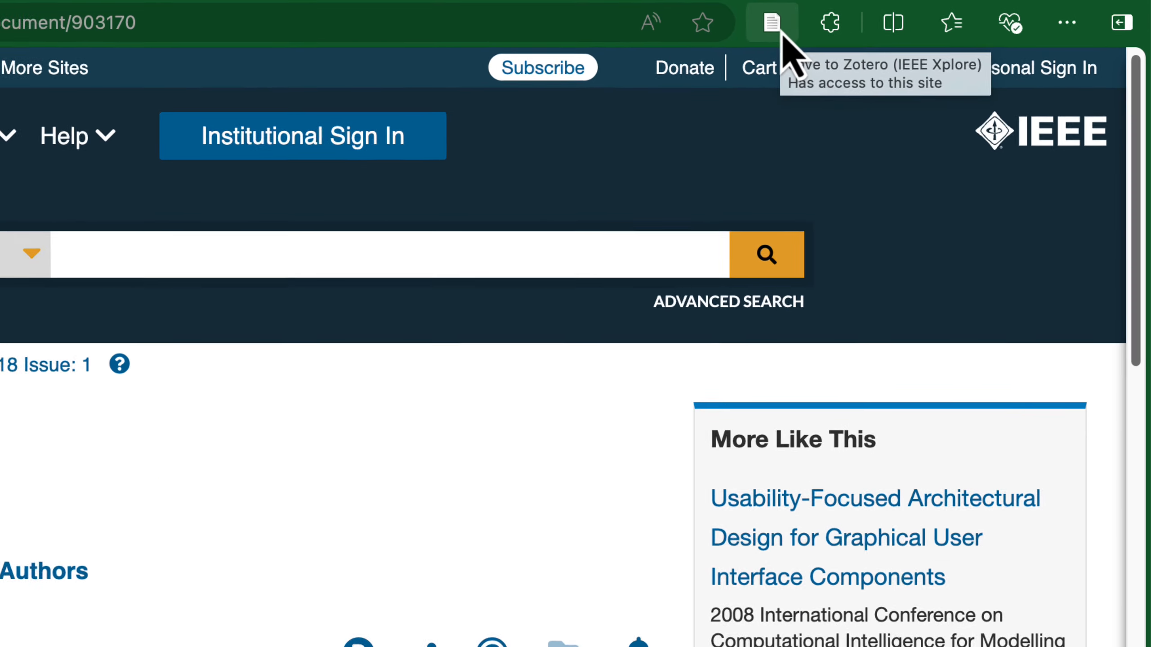
Save the IEEE Xplore article Engineering joy to Zotero.
left_click(891, 17)
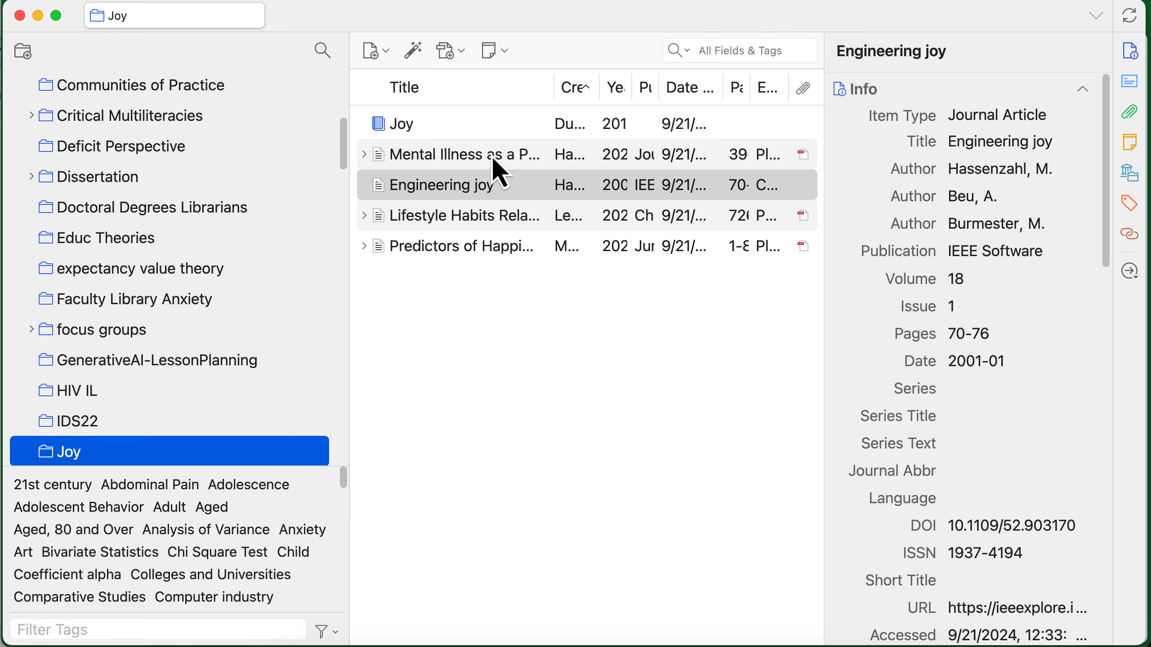
Convert the Mental Illness article's title to sentence case and restore the capital H in Hawai'i.
left_click(501, 171)
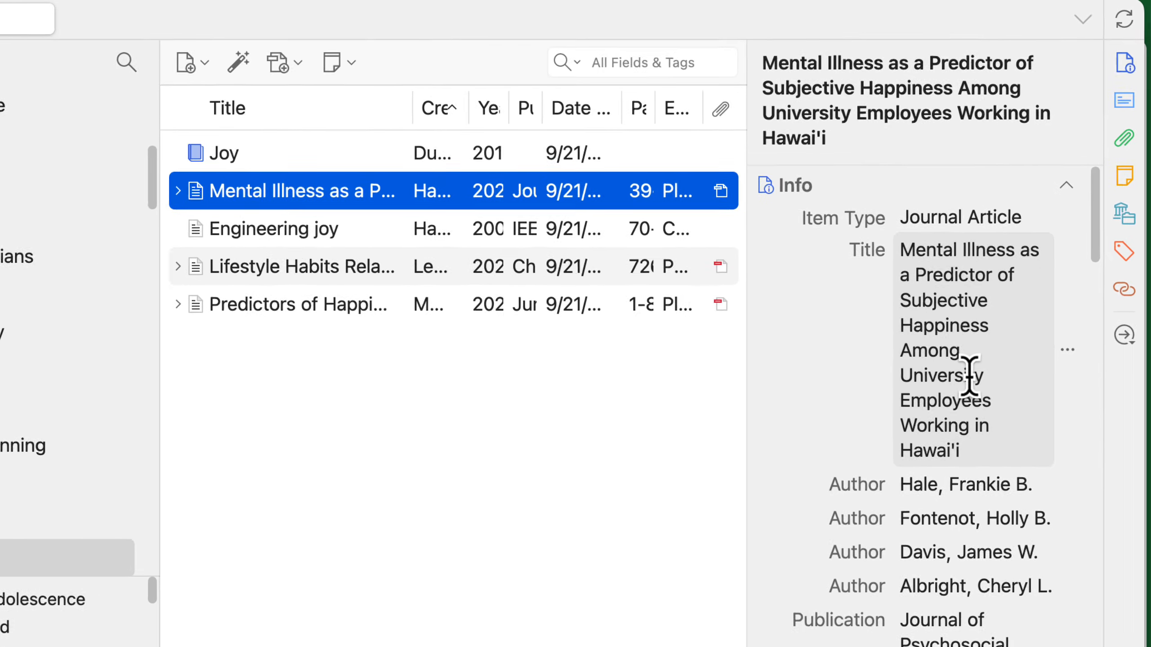
right_click(961, 395)
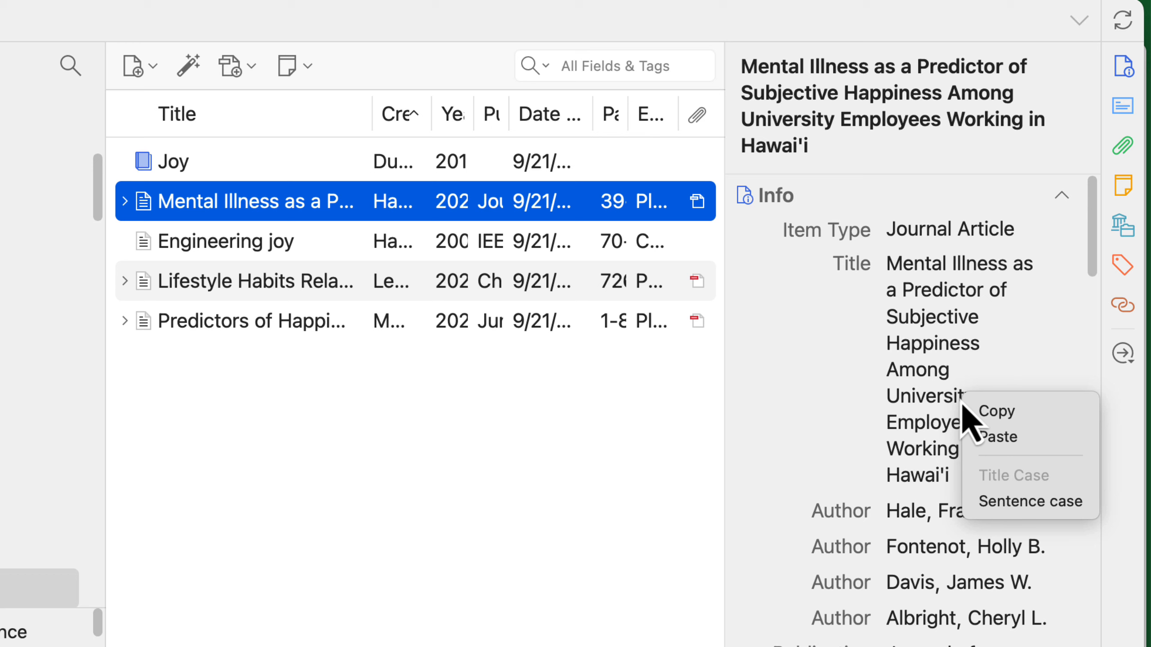
left_click(1006, 503)
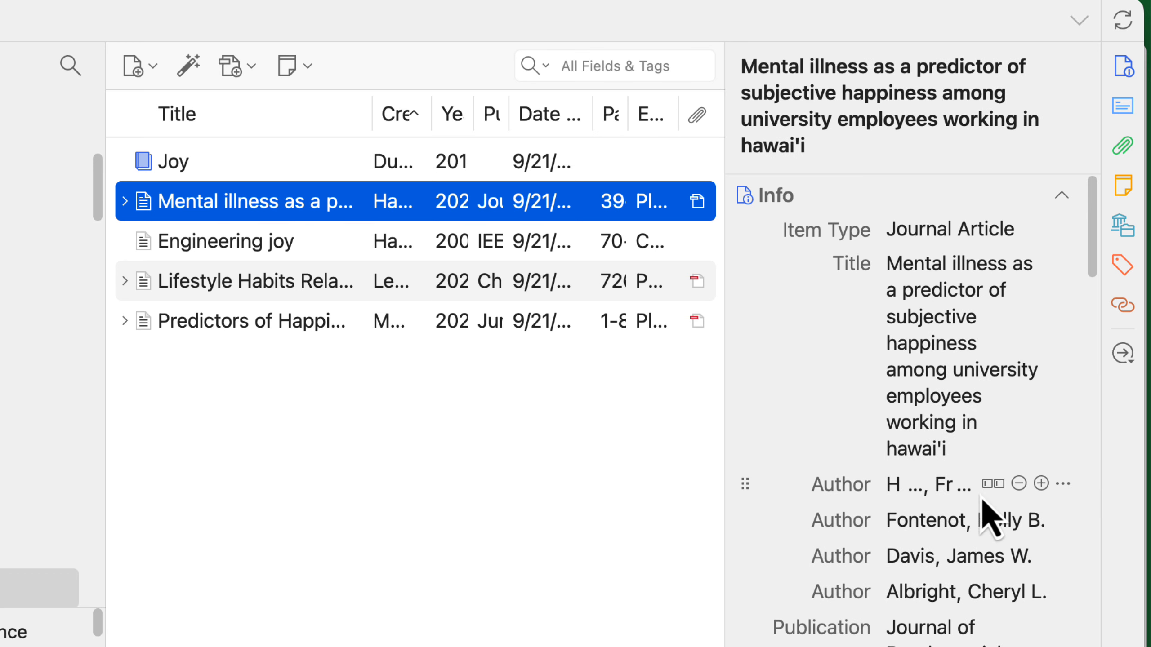
left_click(898, 444)
key("BackSpace")
type("H")
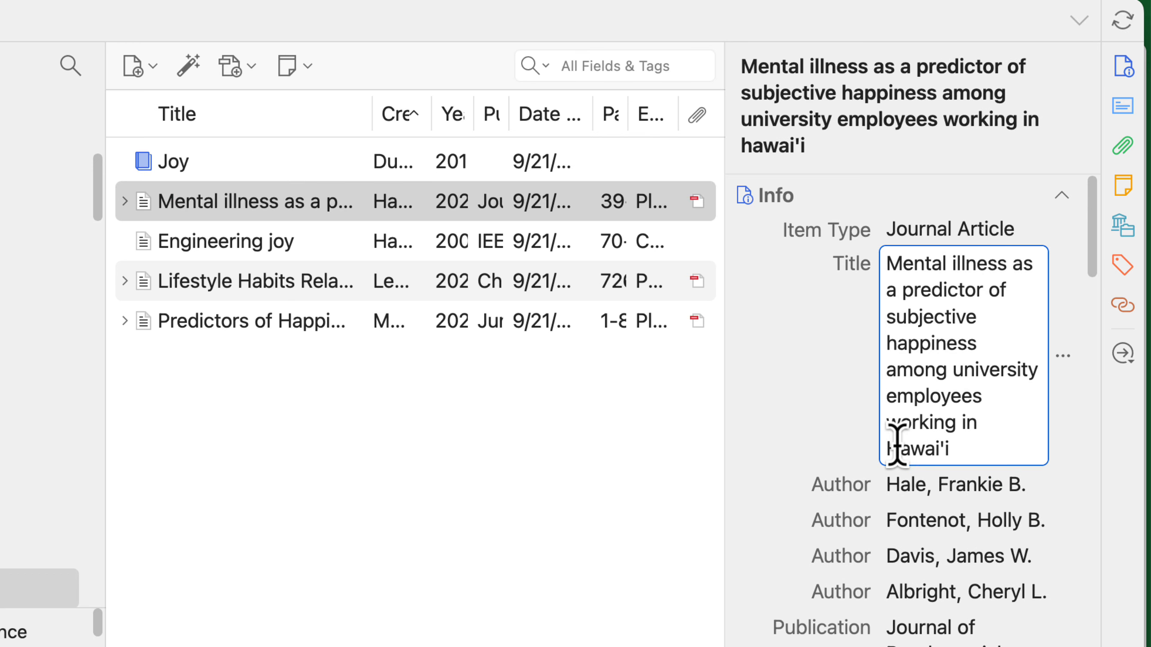
left_click(594, 482)
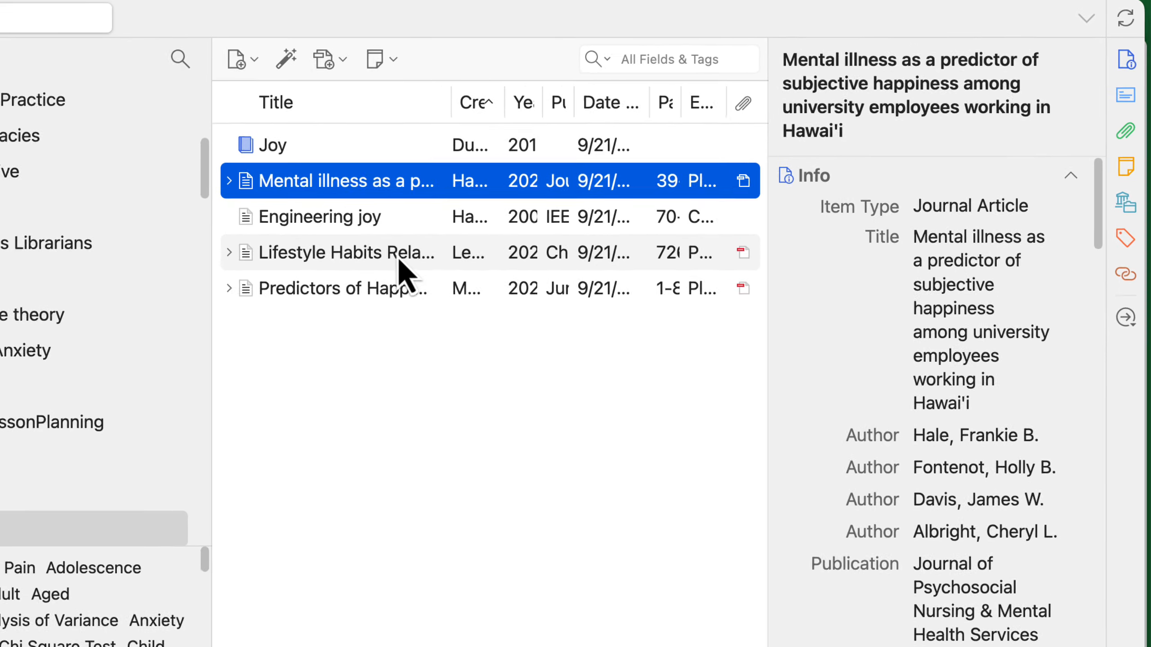
Convert the titles of the Lifestyle Habits and Predictors of Happiness articles to sentence case.
left_click(397, 257)
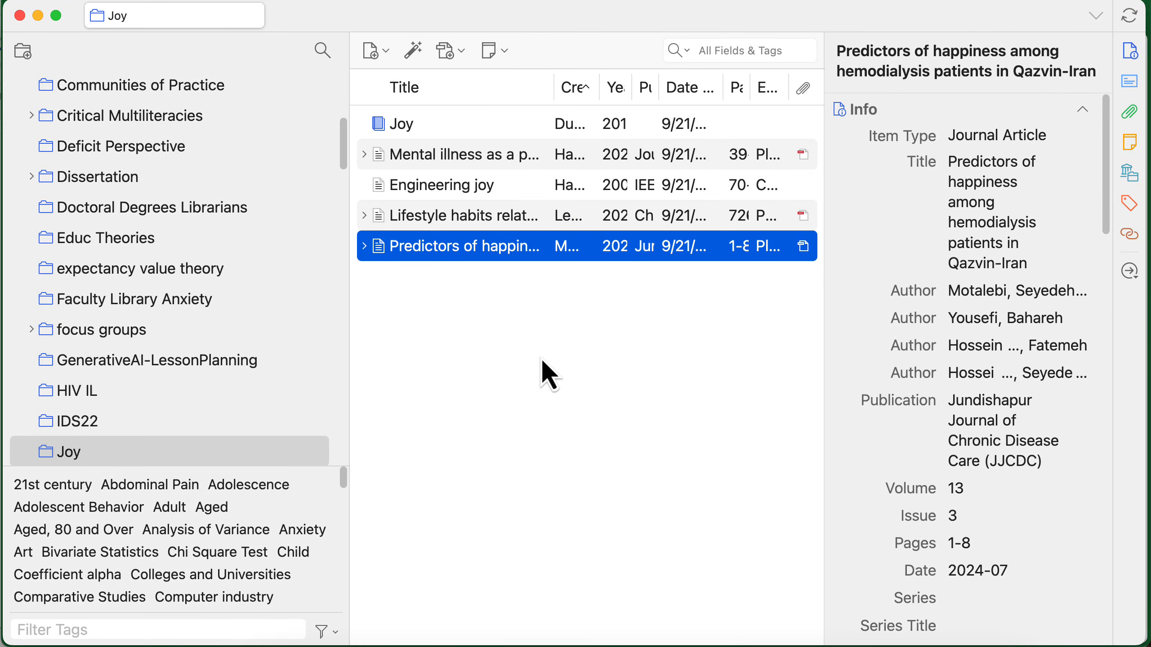
Create an APA 7th edition bibliography from the Joy collection and save it as Joy.rtf on the Desktop, replacing the existing file.
right_click(123, 466)
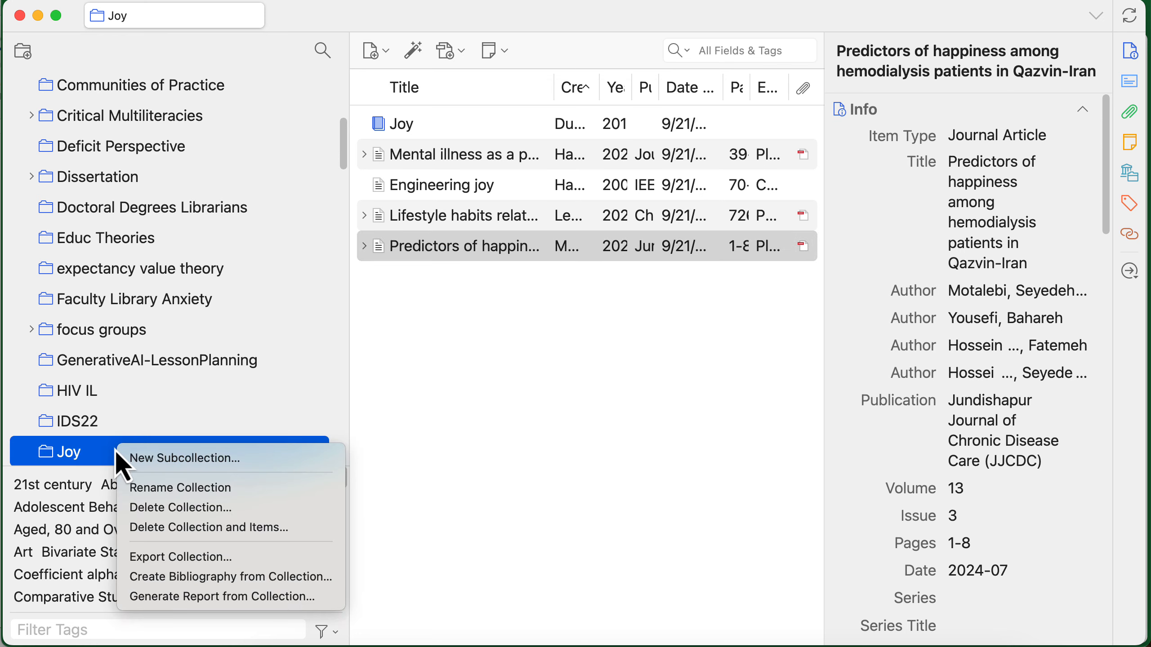
left_click(193, 576)
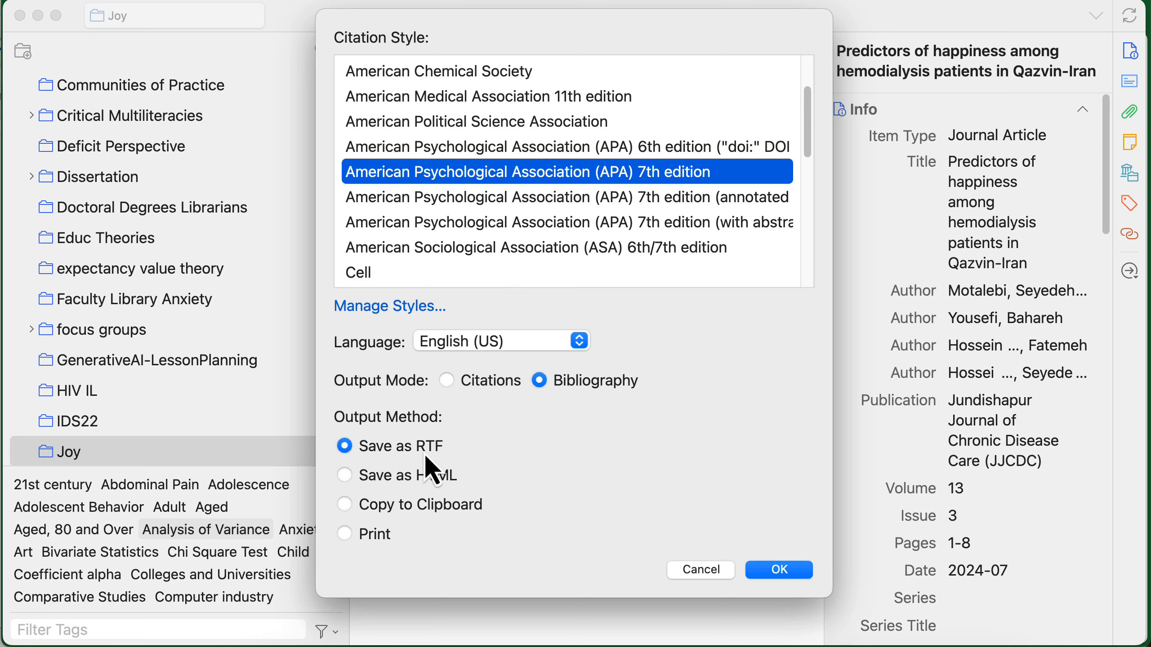
left_click(787, 572)
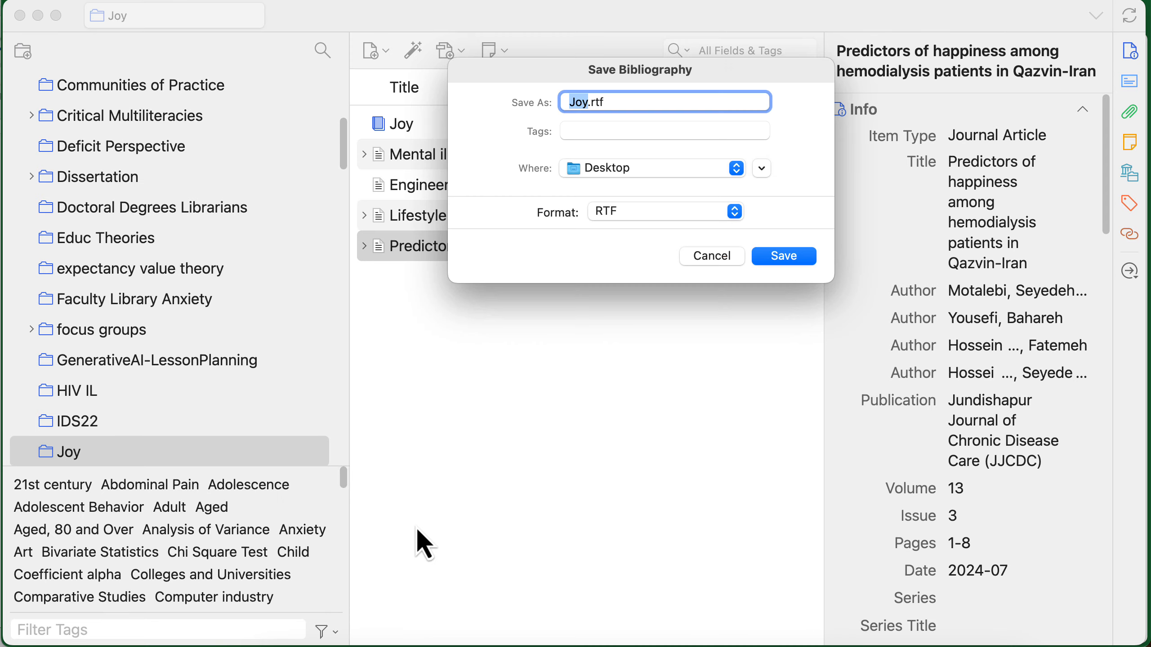
left_click(791, 257)
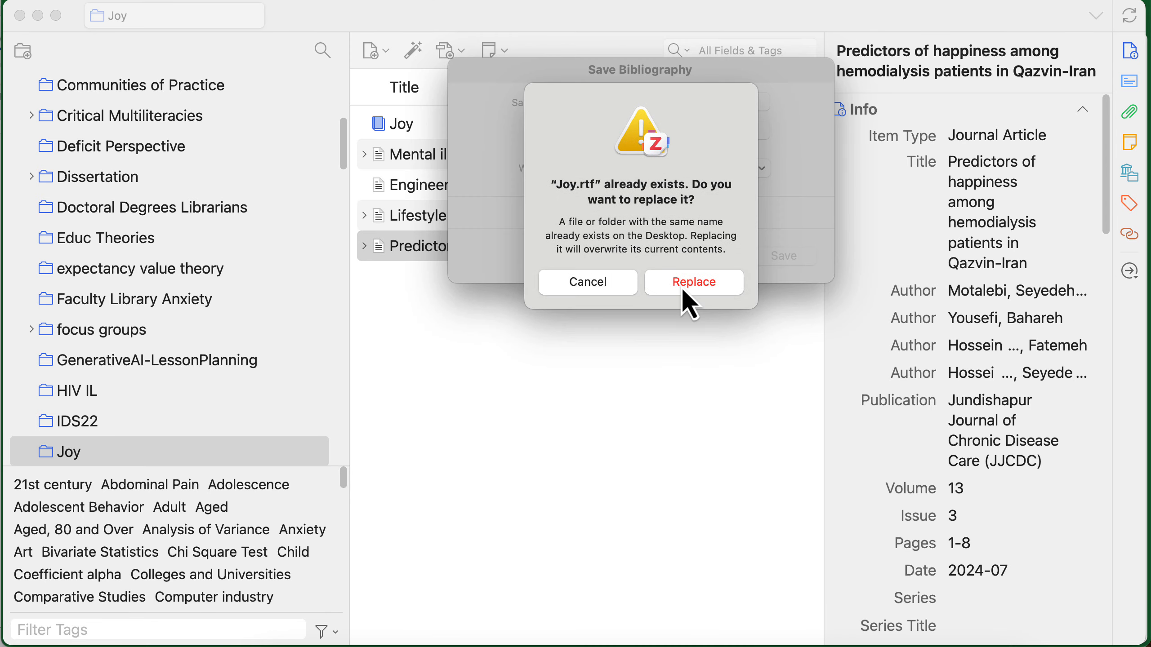
left_click(681, 286)
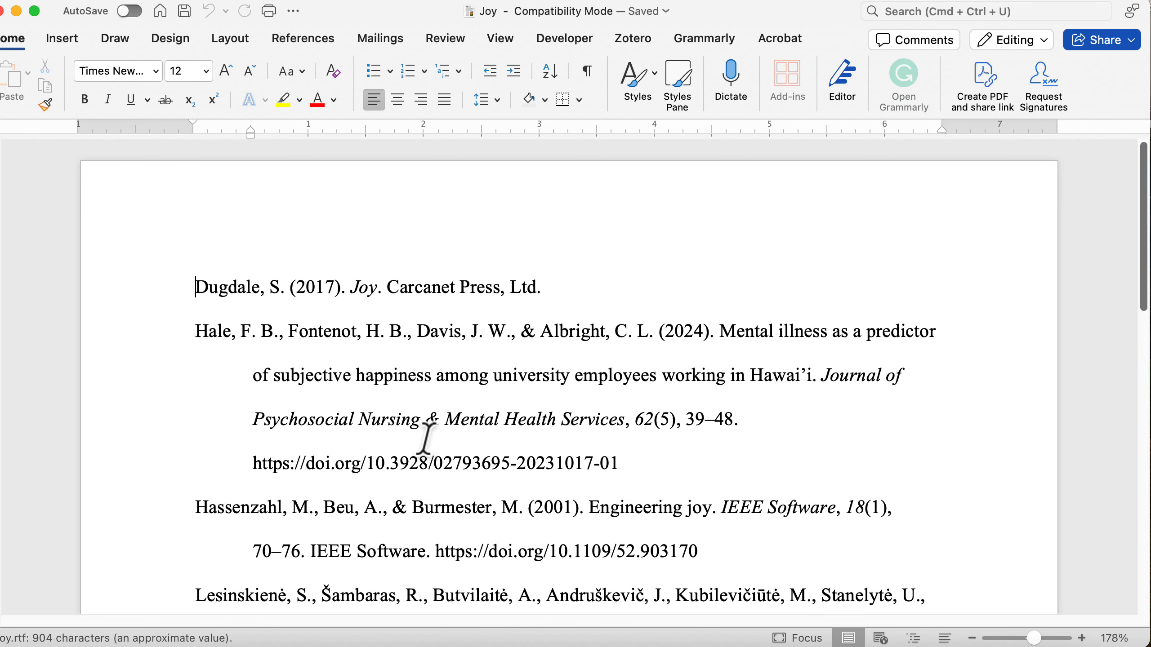
Read through the references in the Joy.rtf bibliography in Word.
scroll(429, 430, "down", 2)
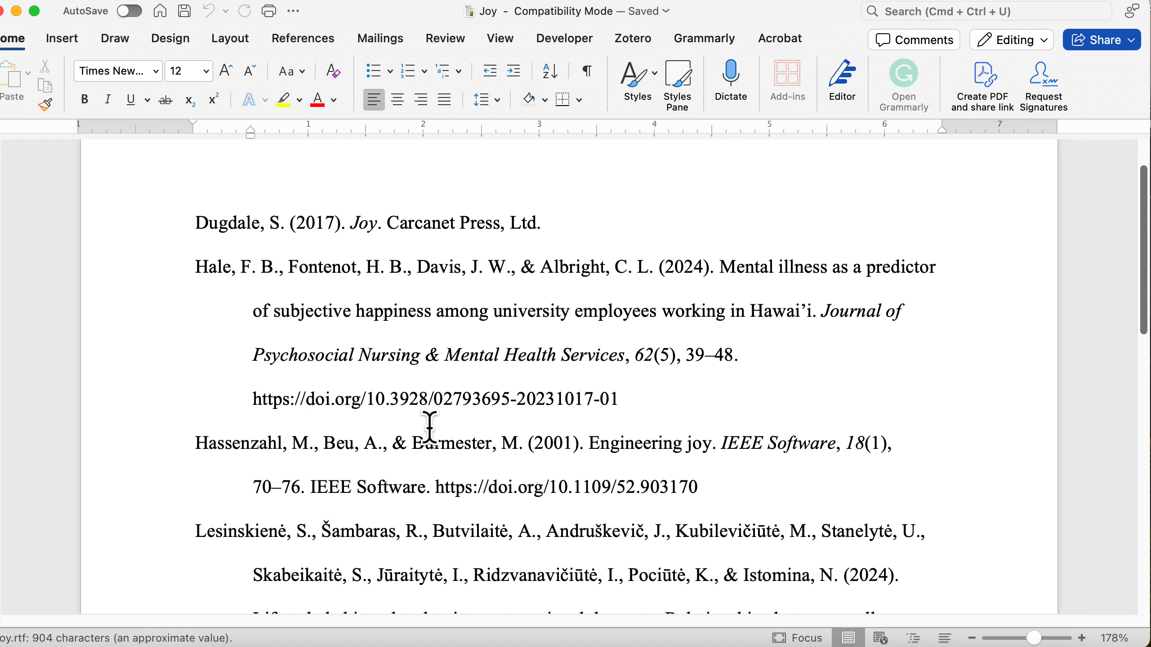
scroll(428, 428, "down", 5)
scroll(431, 428, "down", 10)
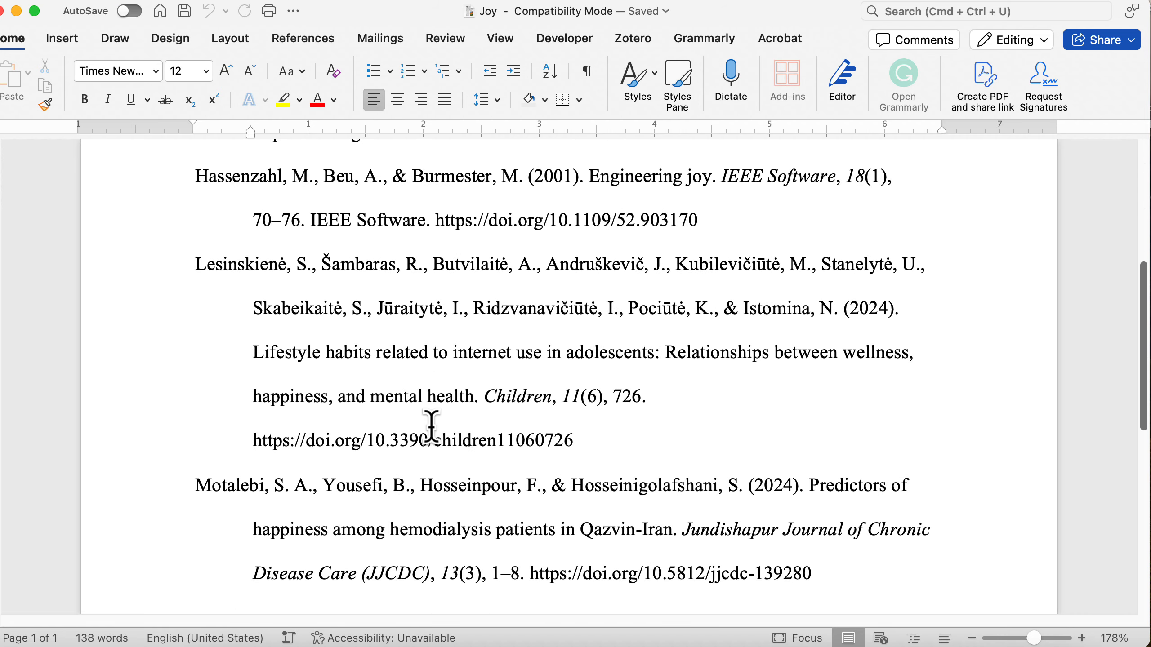
scroll(430, 427, "up", 15)
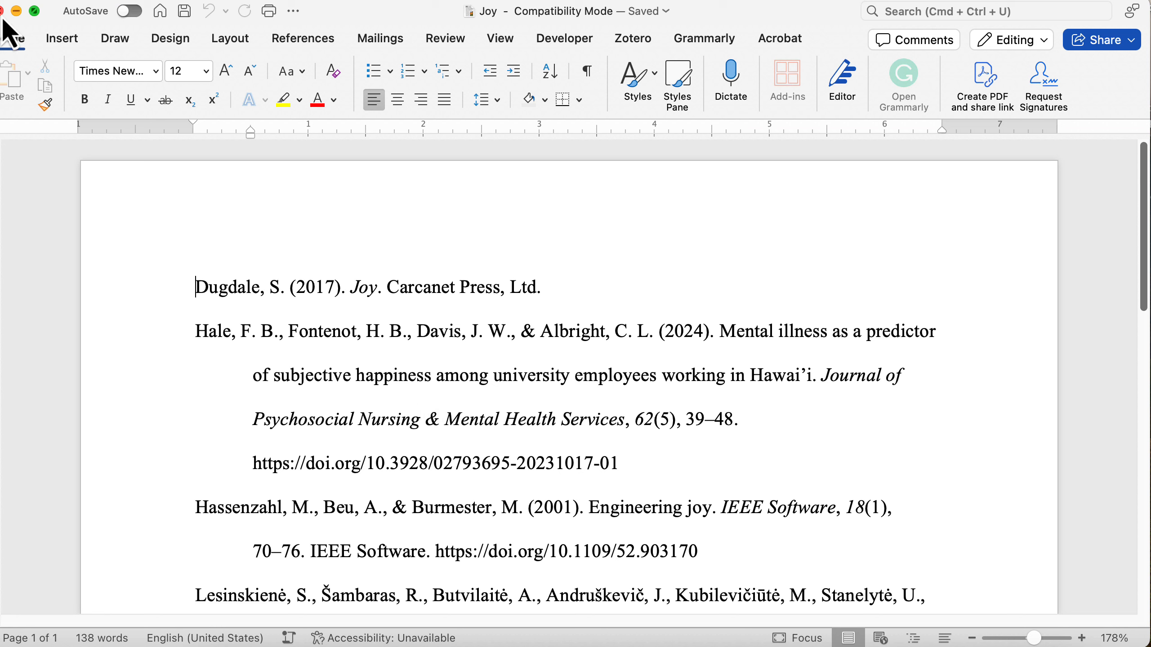
Create a new Word document containing the sentence "Happiness is discussed by several authors .".
left_click(97, 0)
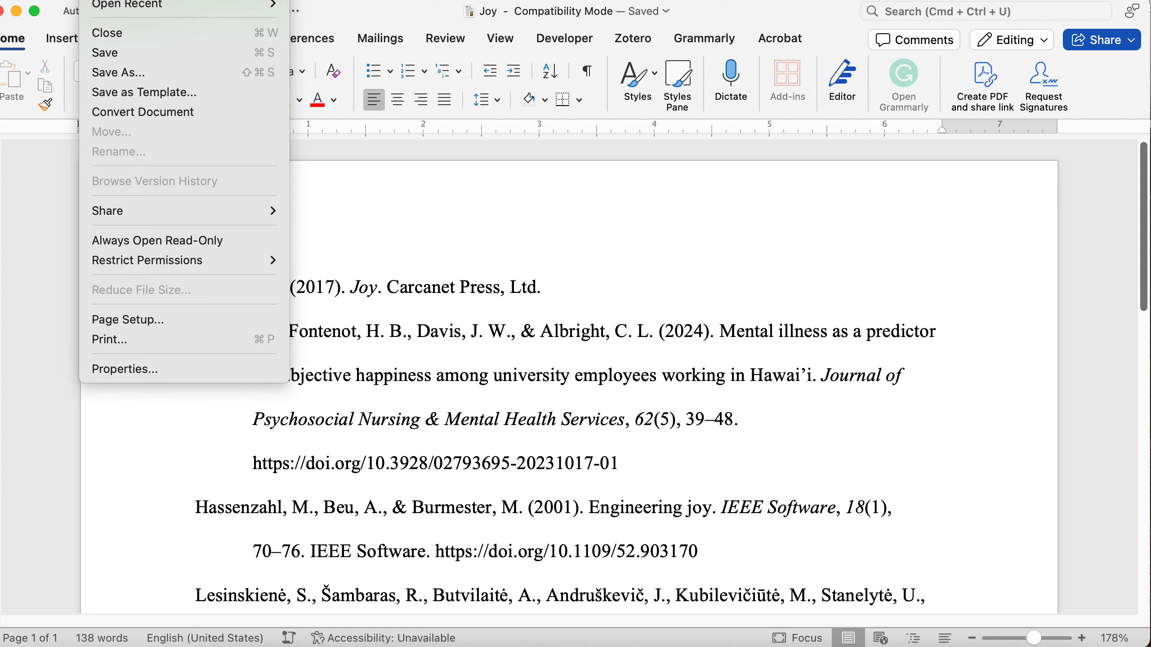
left_click(123, 0)
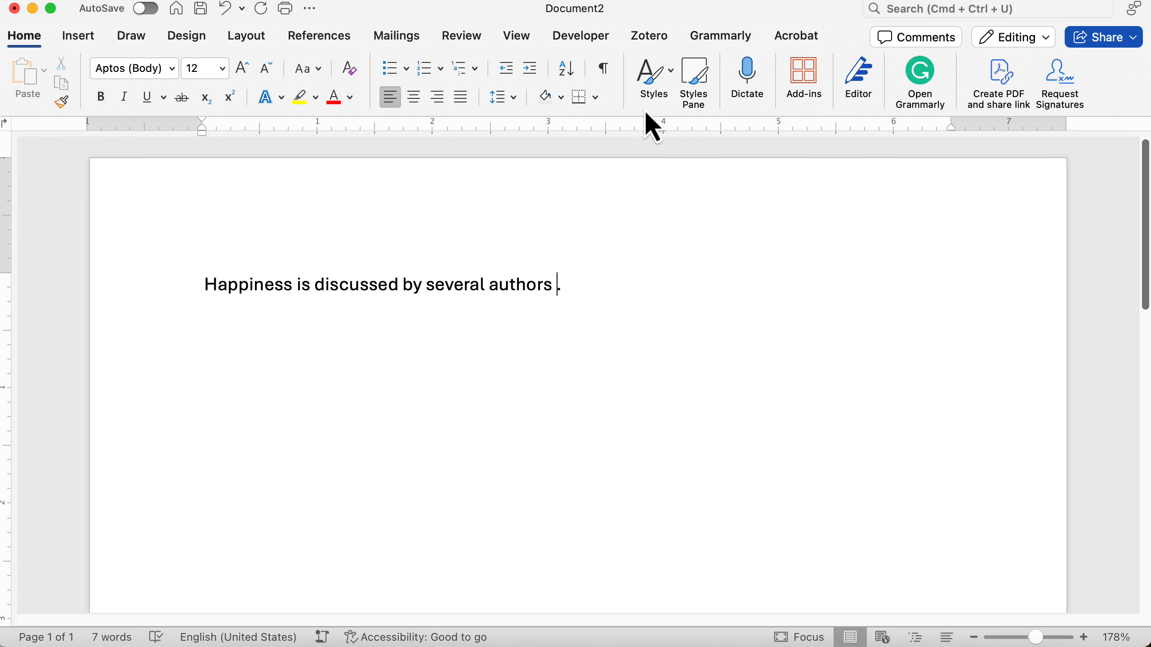
Insert an APA 7th edition Zotero citation for Predictors of happiness among hemodialysis patients in Qazvin-Iran before the sentence's period.
left_click(646, 40)
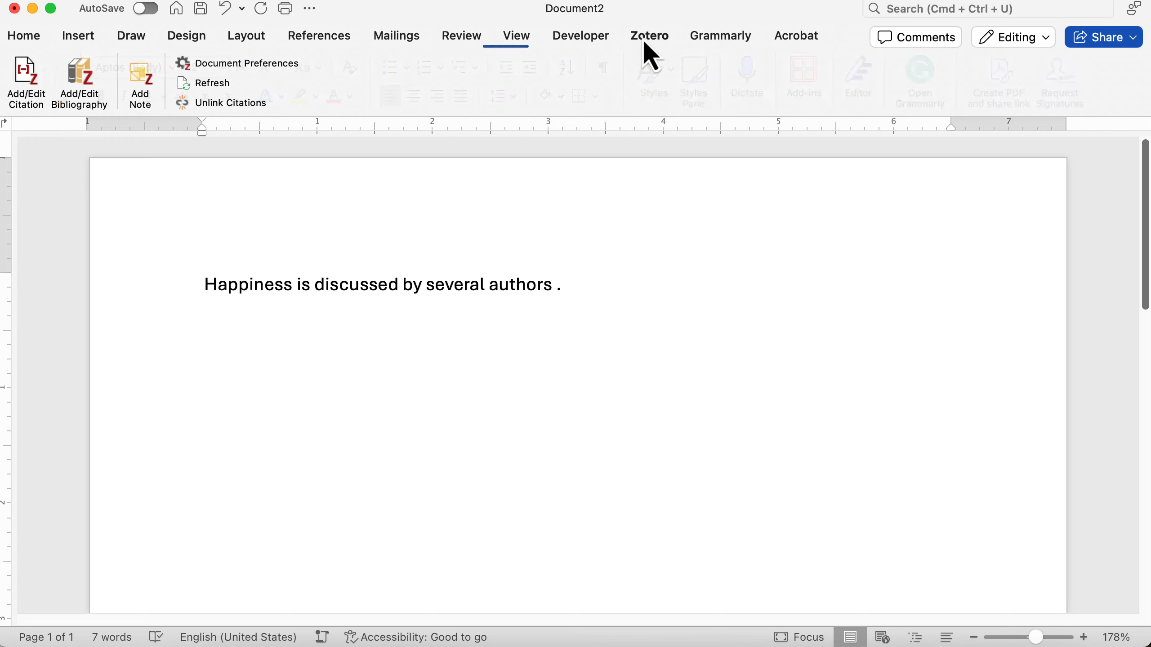
left_click(14, 85)
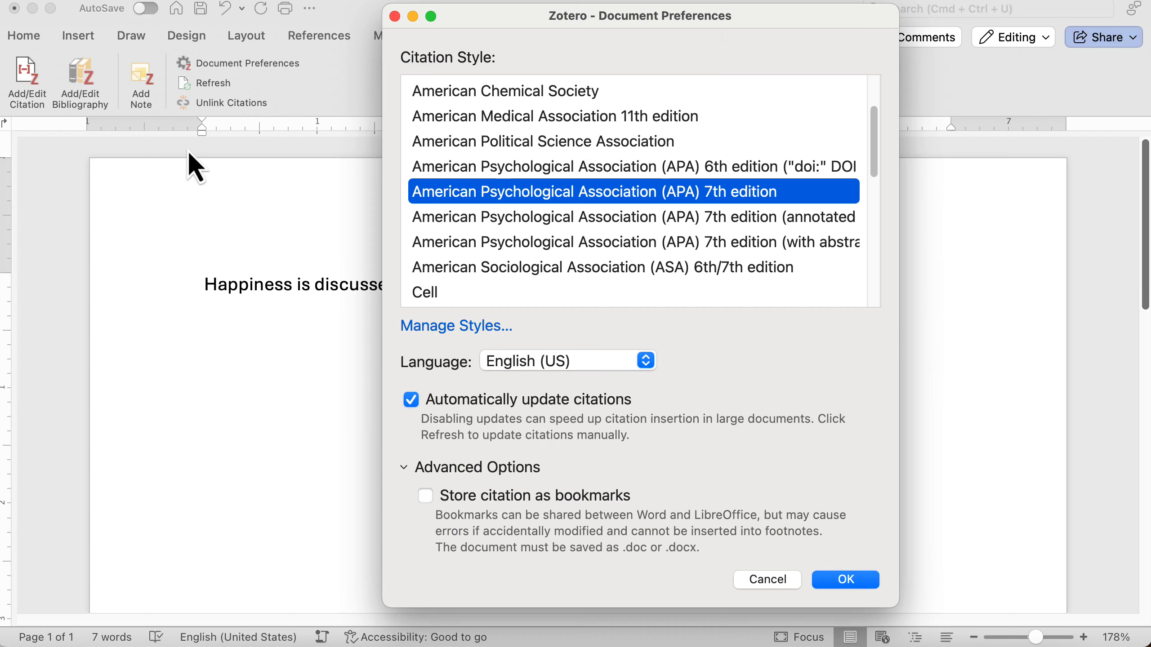
left_click(839, 580)
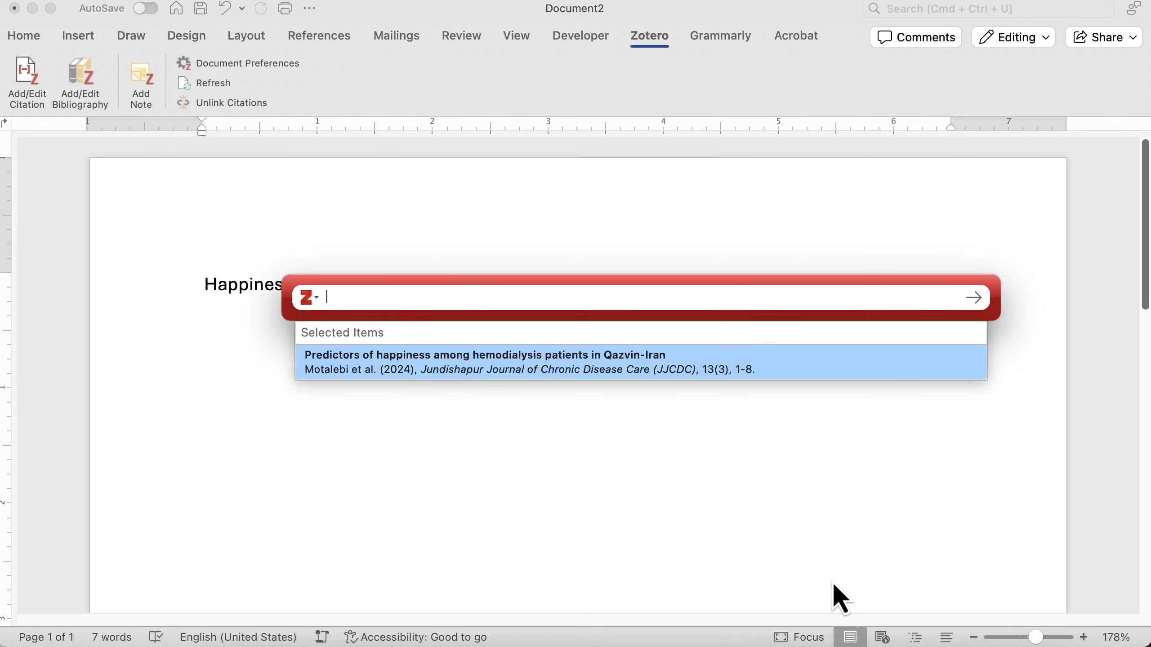
left_click(719, 367)
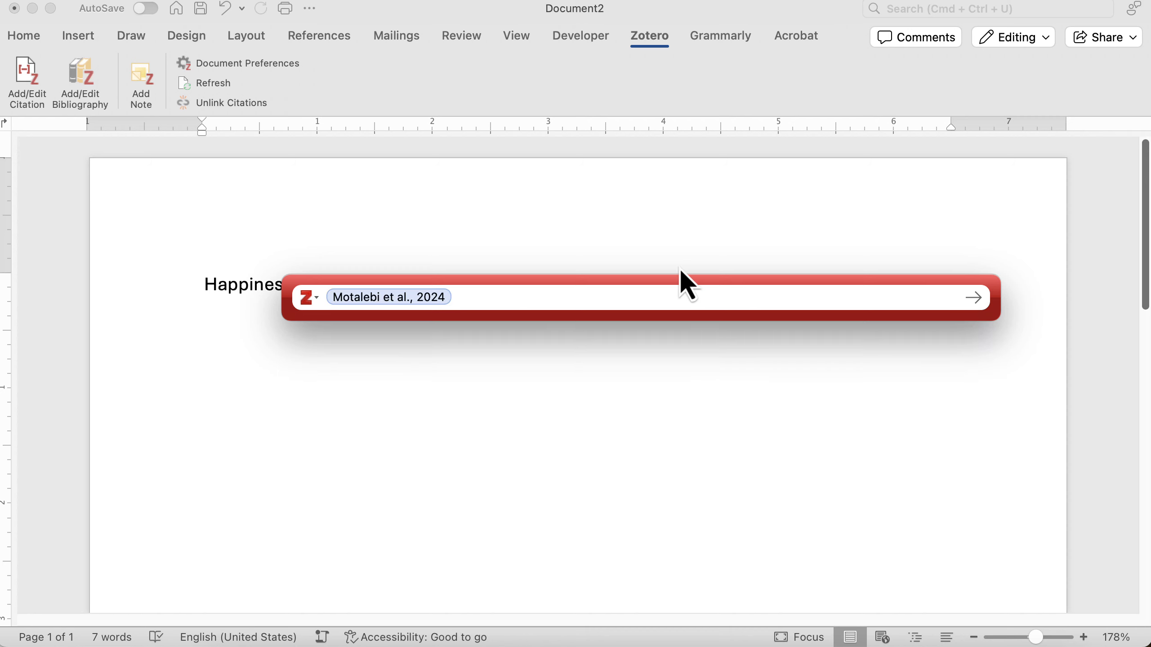
key("Return")
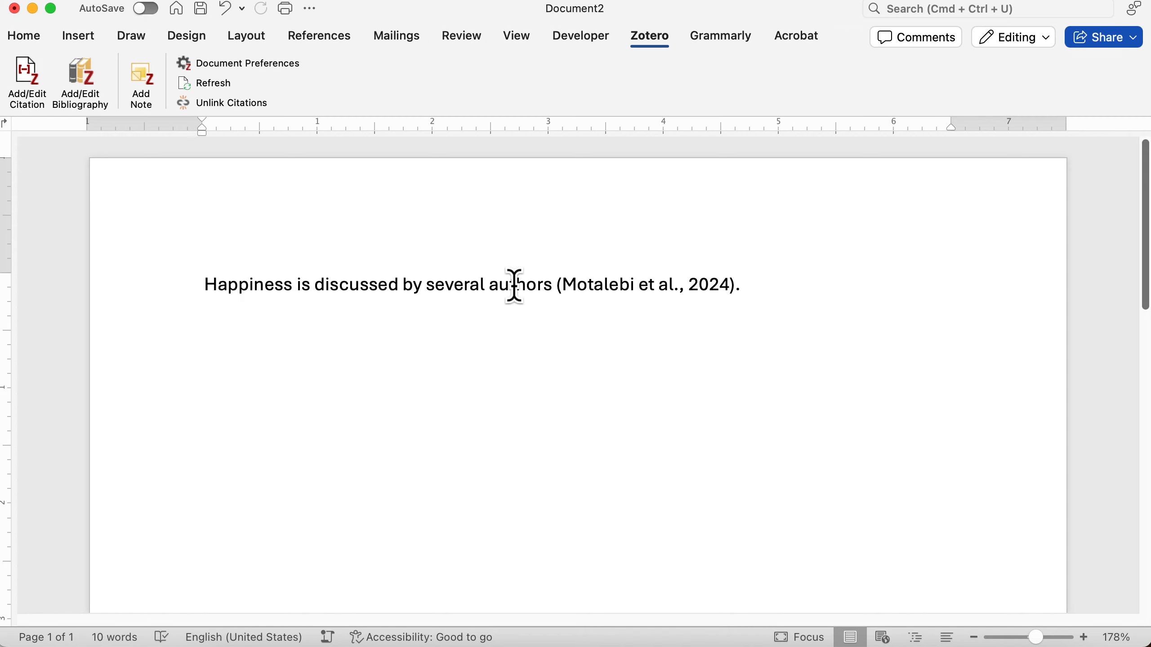
Open the existing Zotero citation at the end of the happiness sentence for editing.
left_click(763, 294)
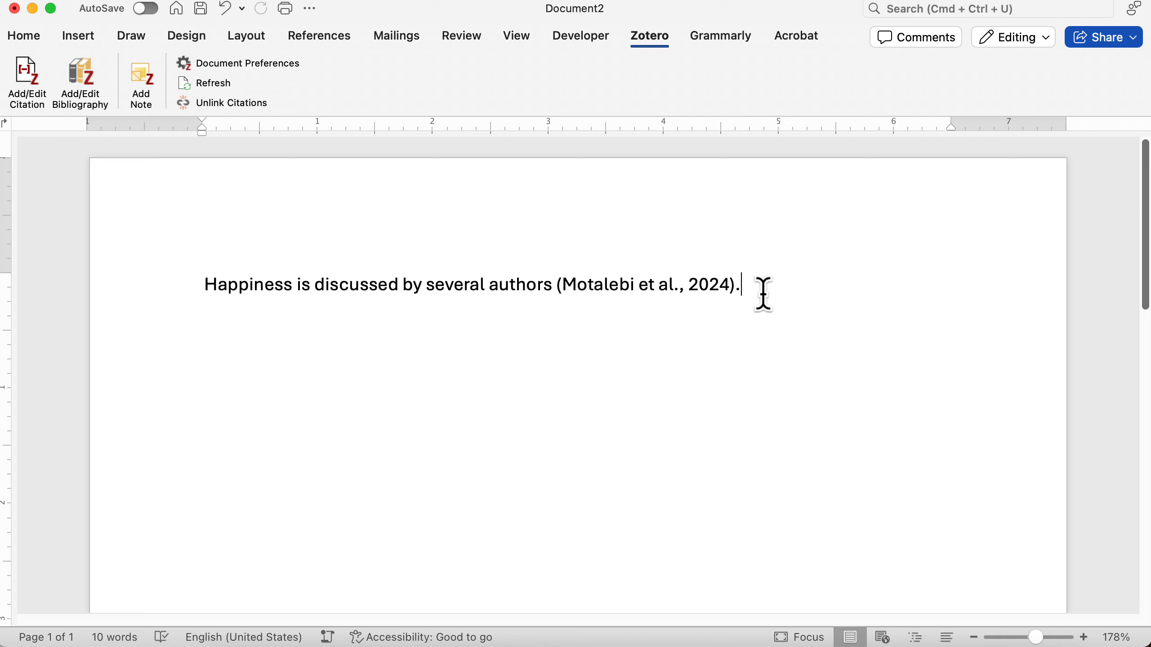
left_click(605, 285)
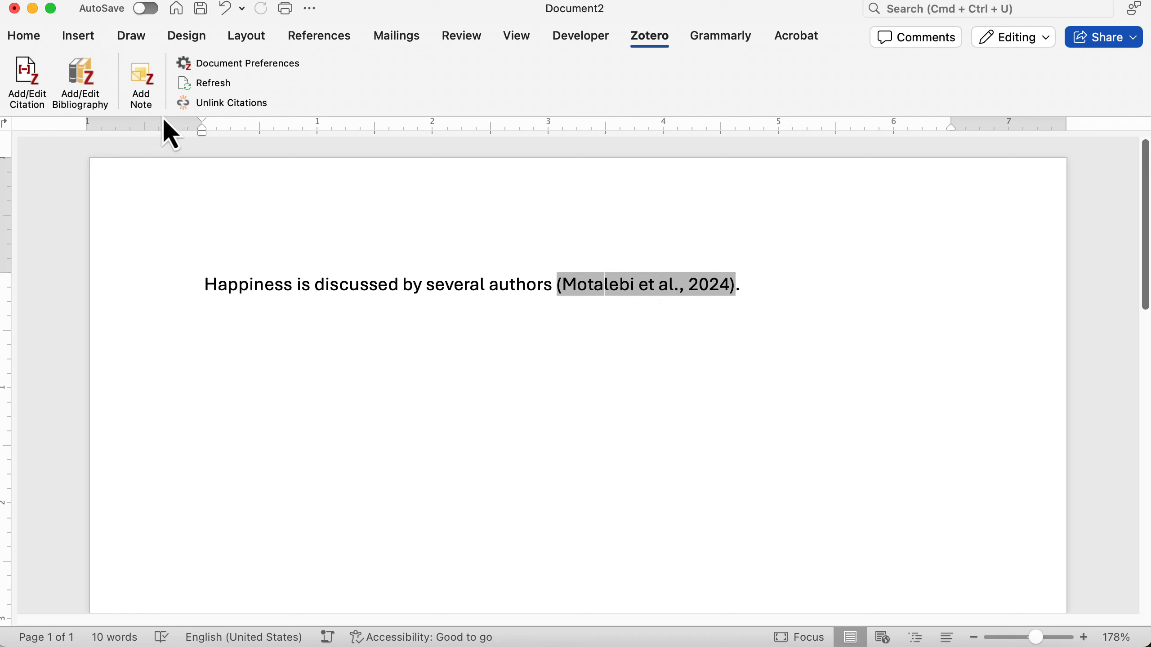
left_click(28, 93)
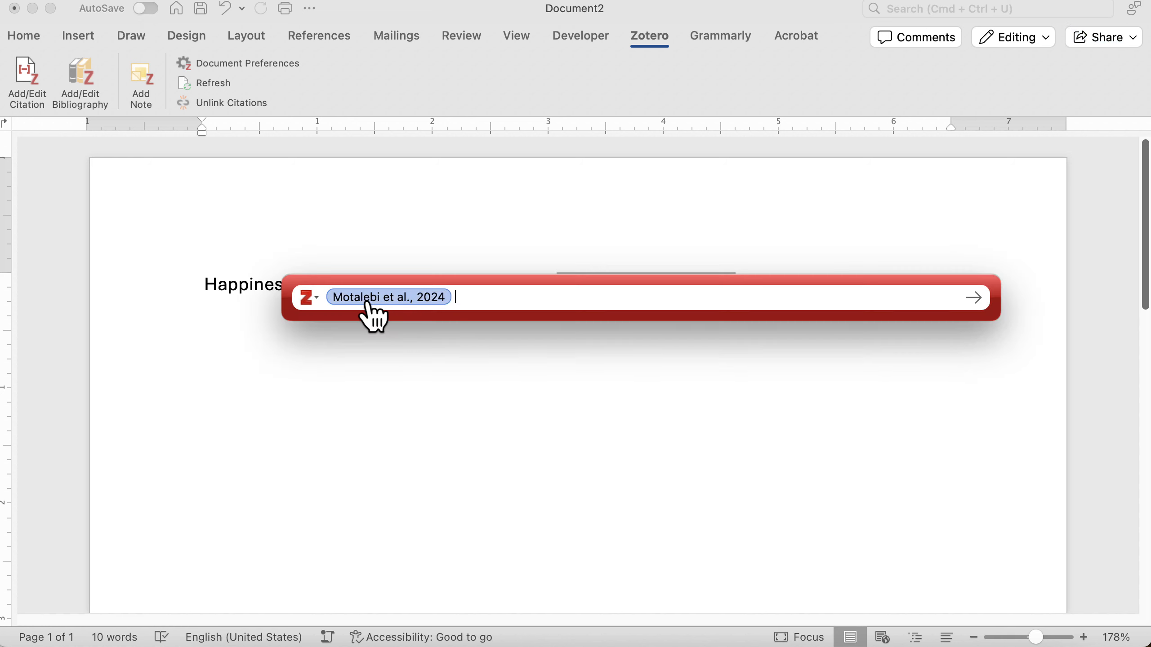
Try page 7 as the locator for the source already in the citation, and clear it again.
left_click(375, 299)
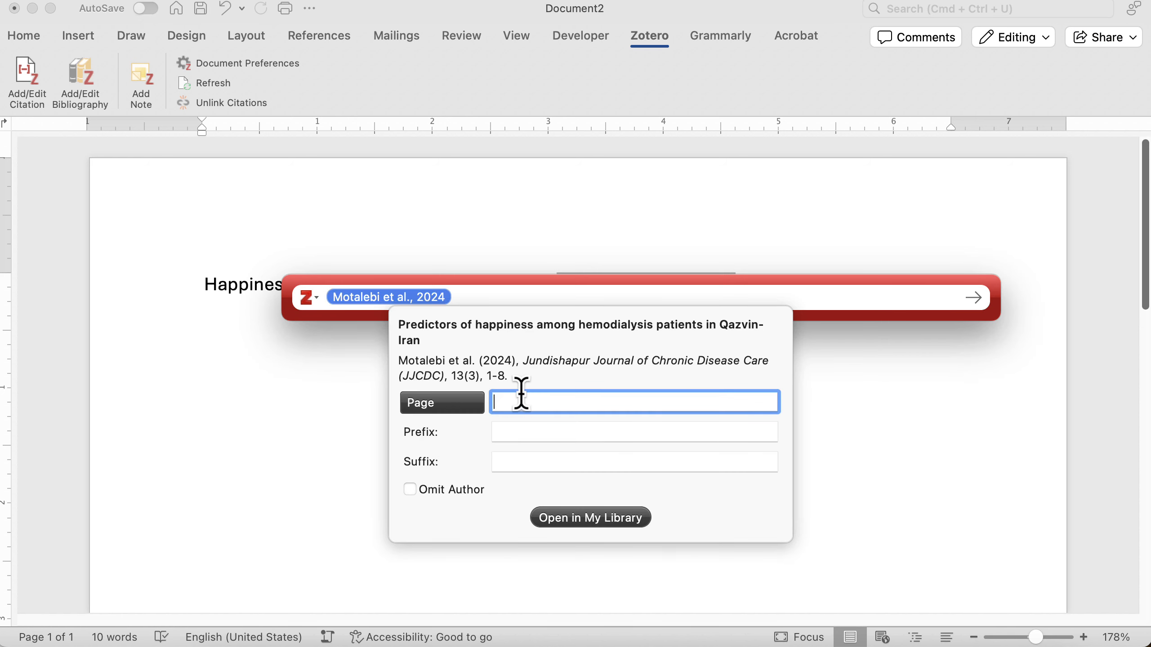
type("7")
key("BackSpace")
left_click(576, 303)
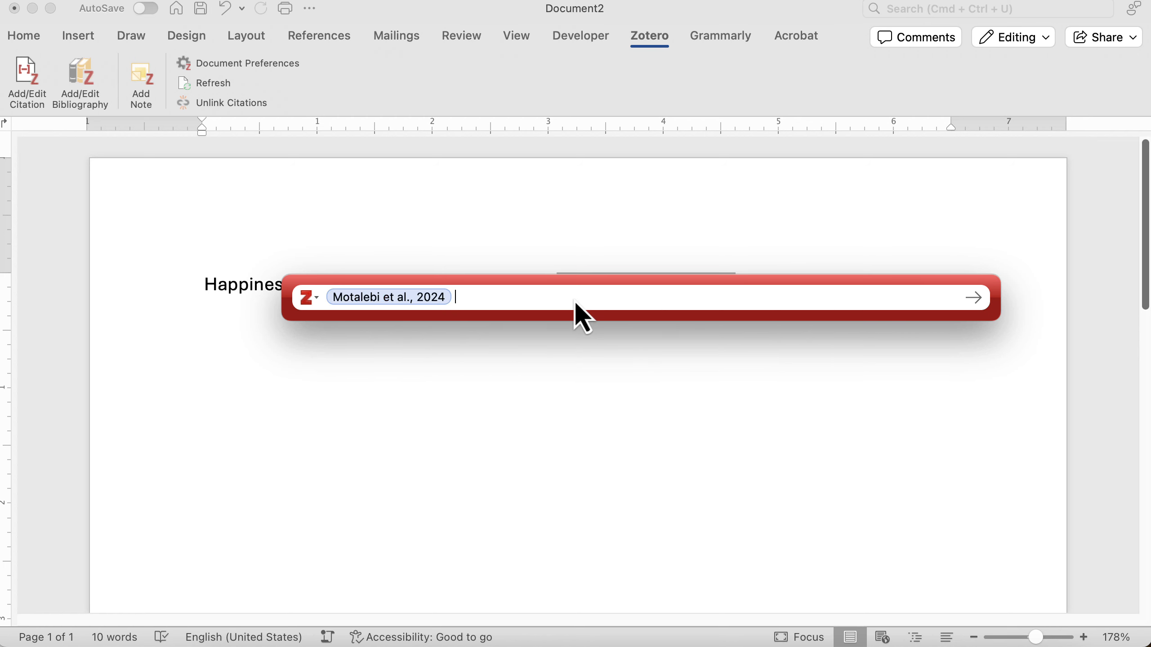
Search the library for joy, add the 2017 Carcanet Press book Joy as a second source, and update the citation.
type("joy")
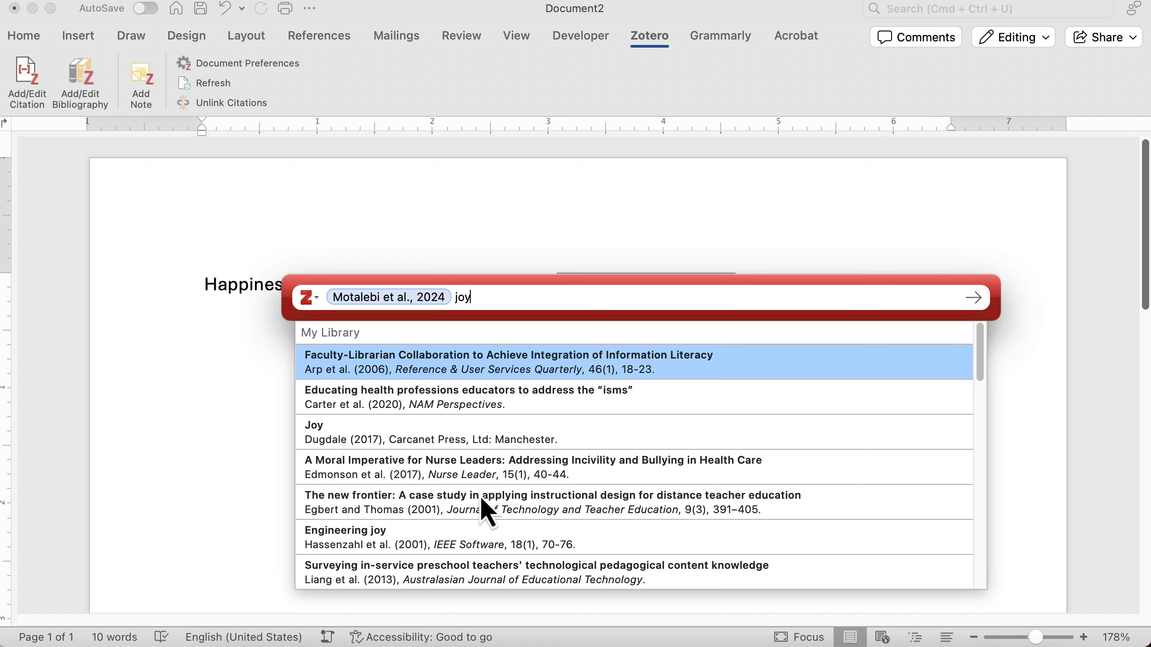
left_click(471, 440)
key("Return")
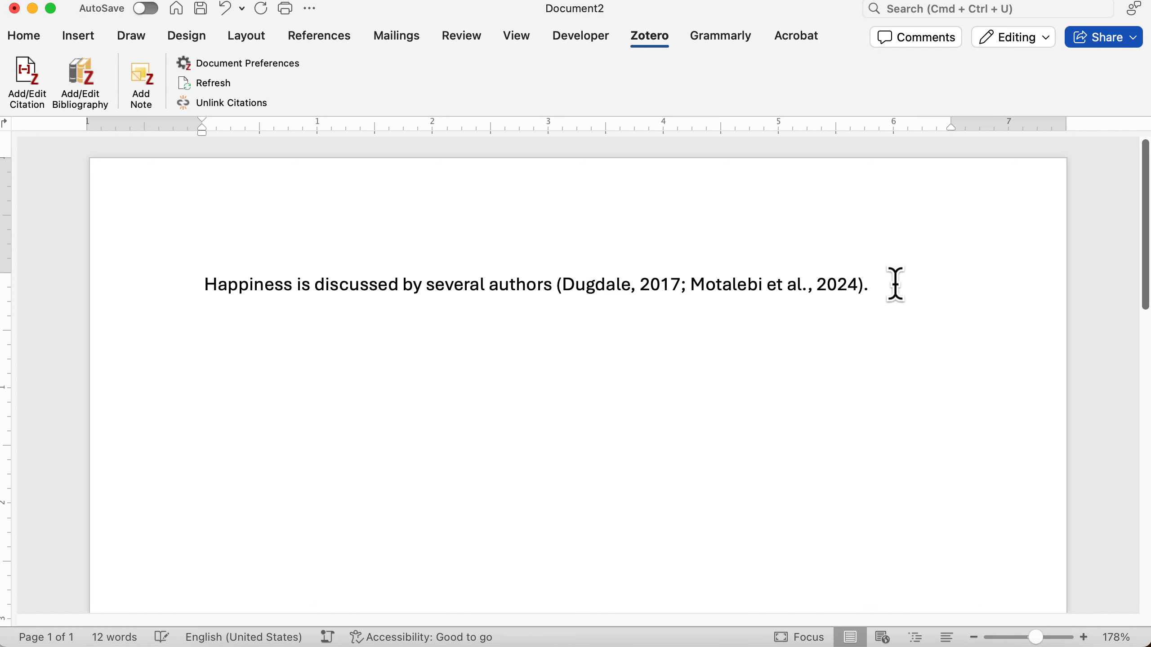
Add a new line after the cited sentence and insert a page break to start a second page.
key("Return")
key("super+Return")
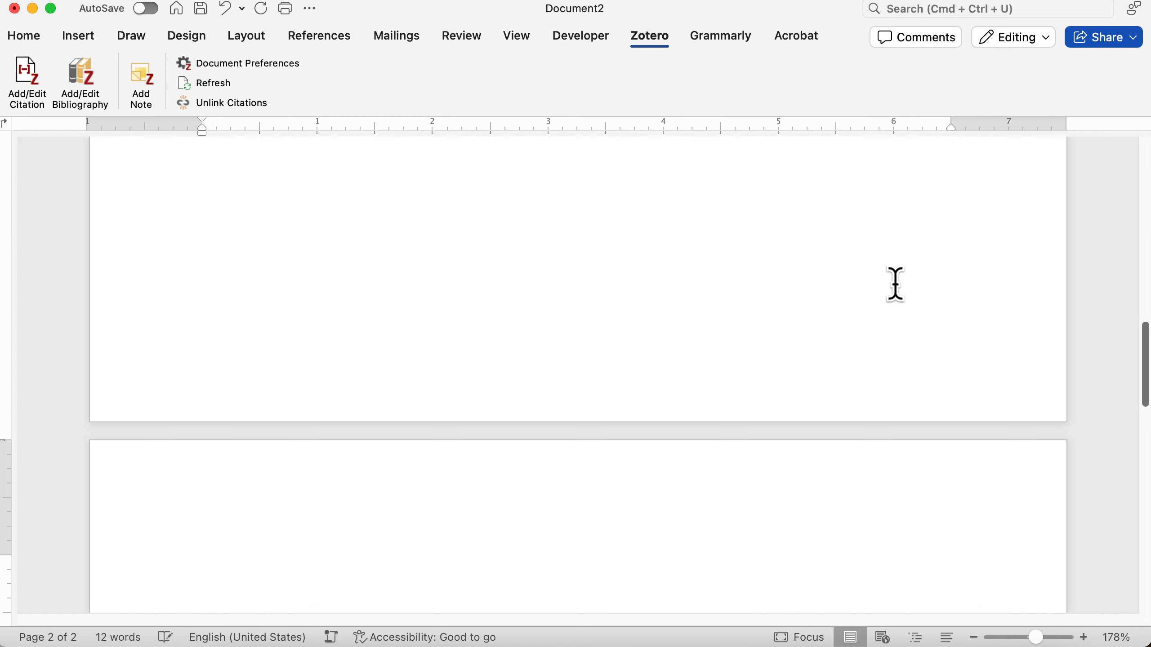